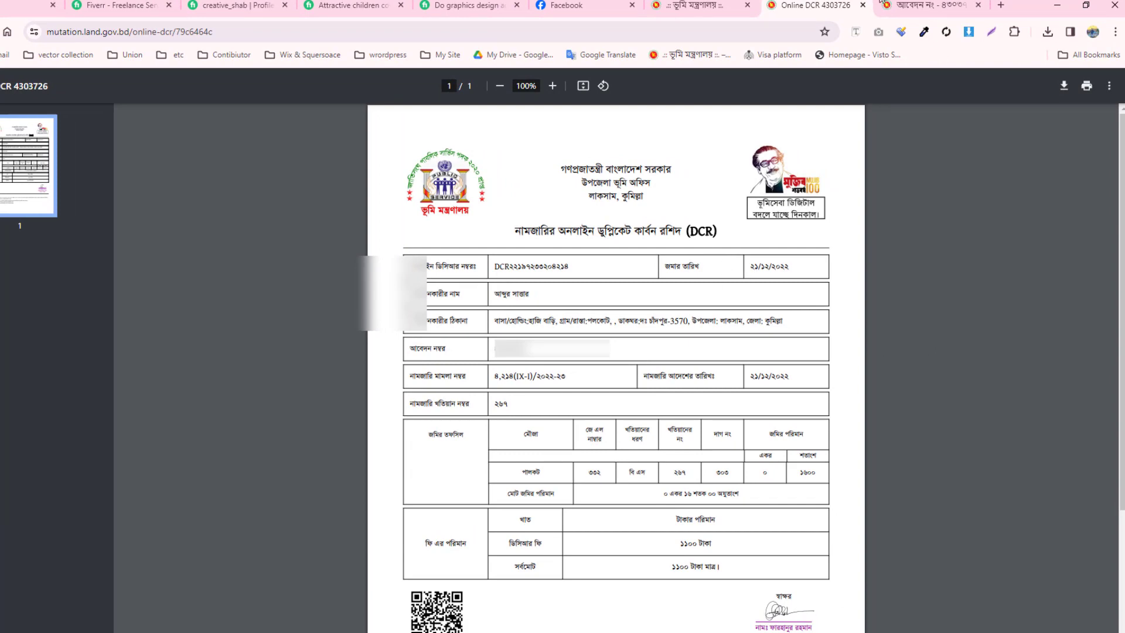
- Switch to the khatian no. ২৬৭ PDF tab instead of the DCR receipt
click(928, 6)
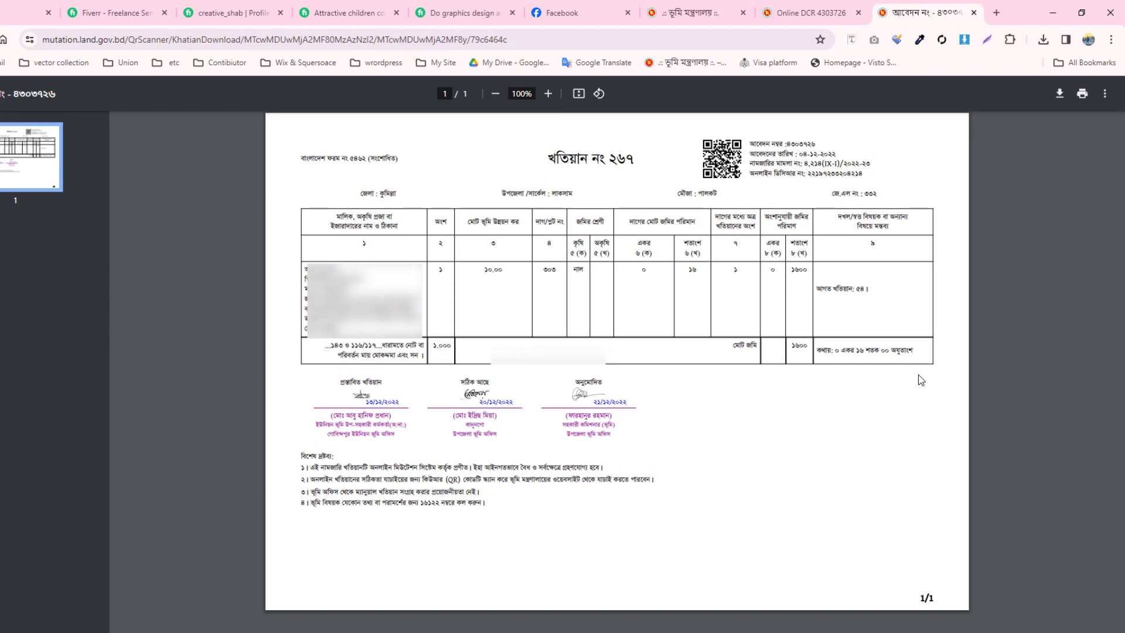
- From the land.gov.bd homepage, open ই-নামজারি and its আবেদনের সর্বশেষ অবস্থা search form
click(692, 12)
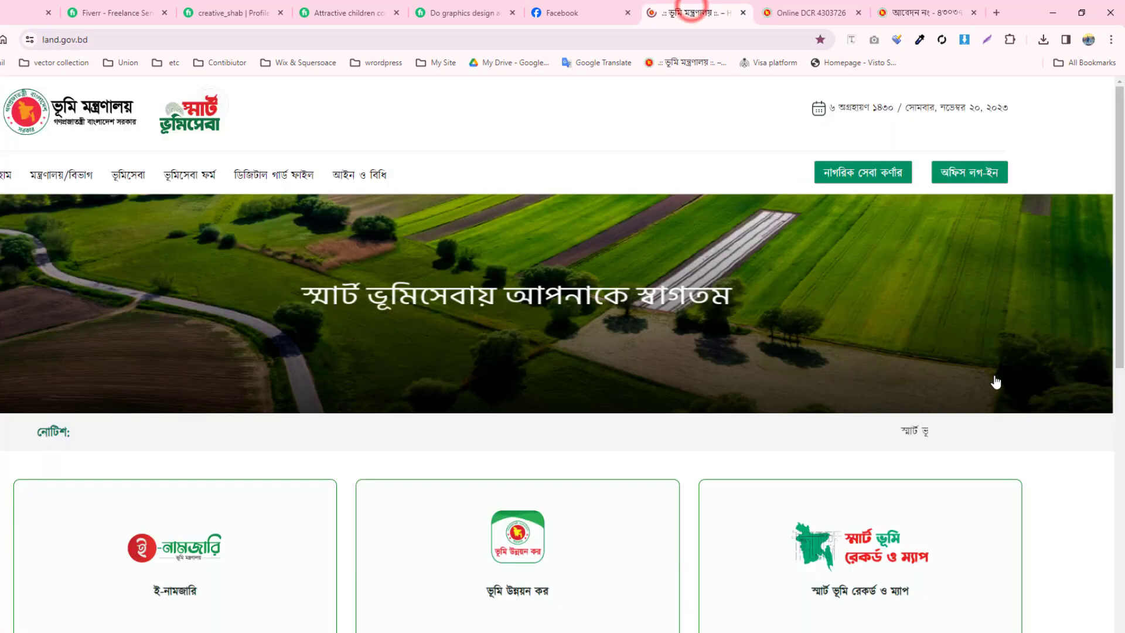
scroll(975, 375, down, 3)
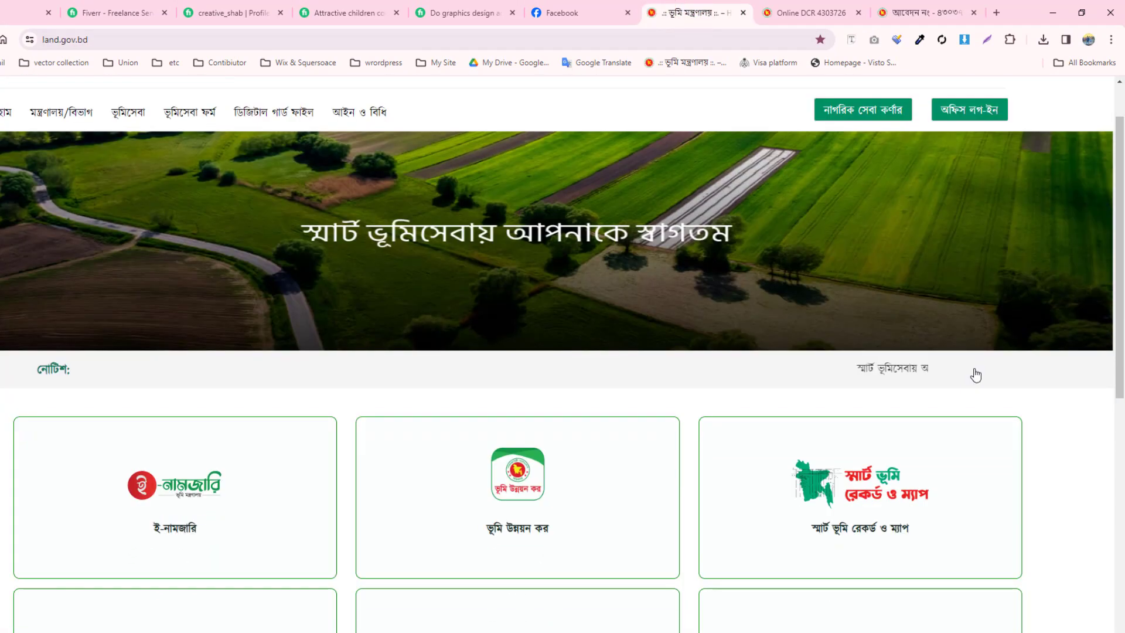
scroll(975, 374, down, 2)
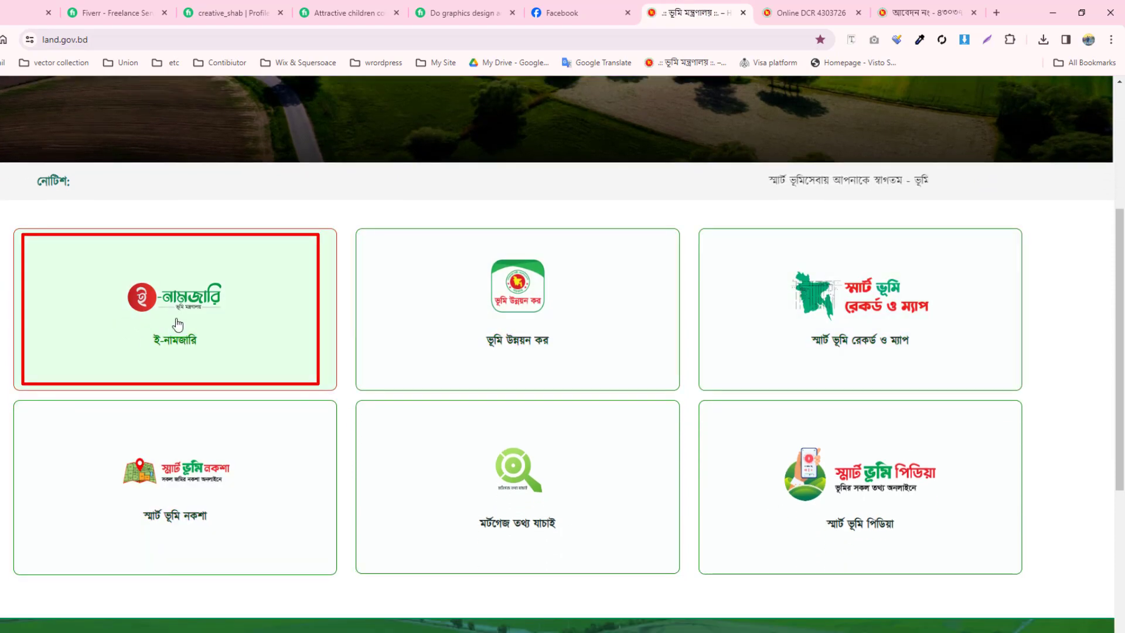
click(228, 324)
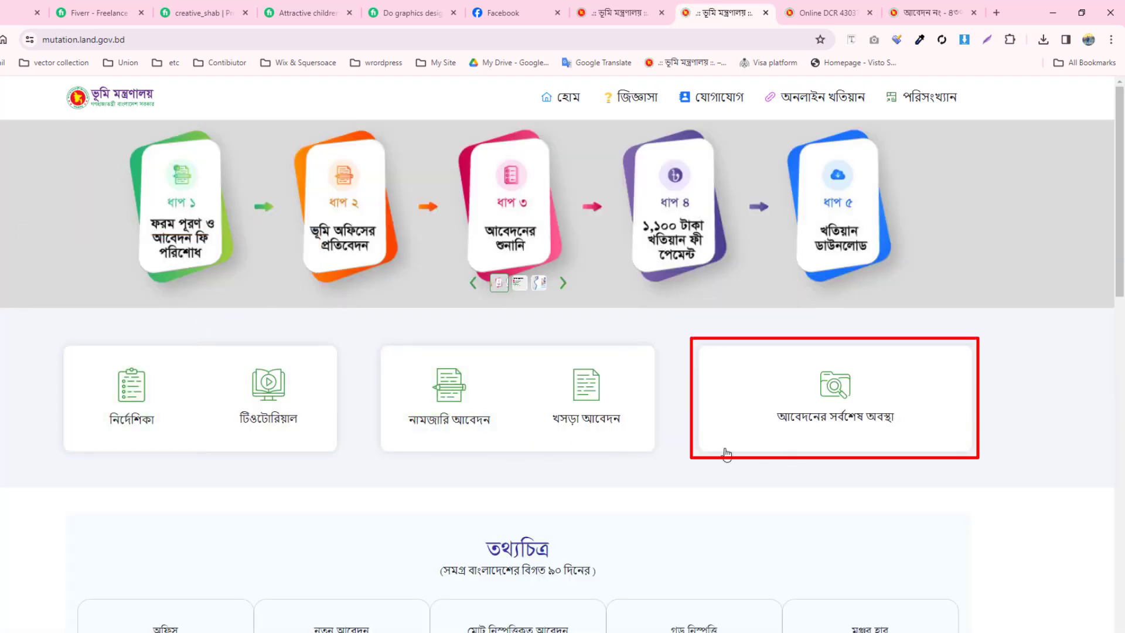
click(831, 421)
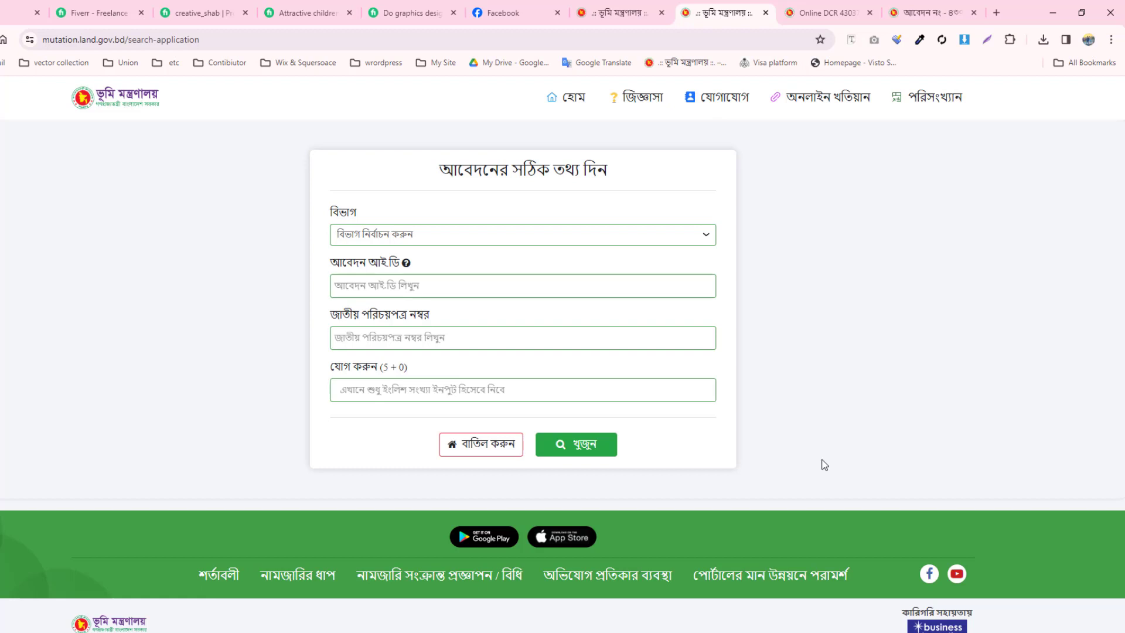
- Choose চট্টগ্রাম as the division and enter the application ID
drag(332, 262, 380, 269)
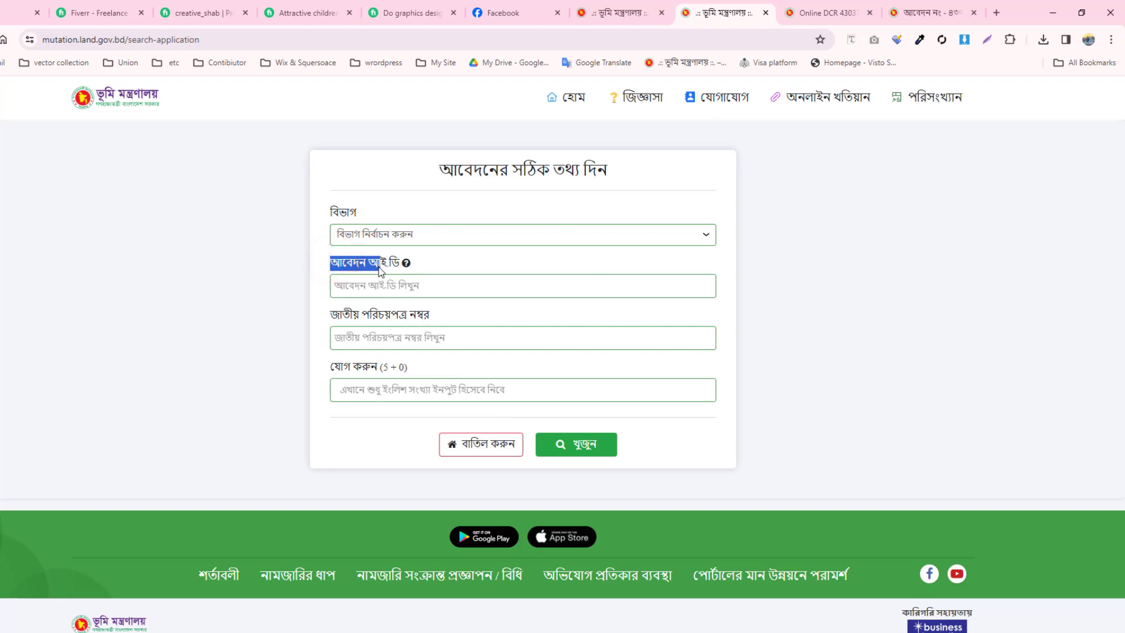
click(607, 234)
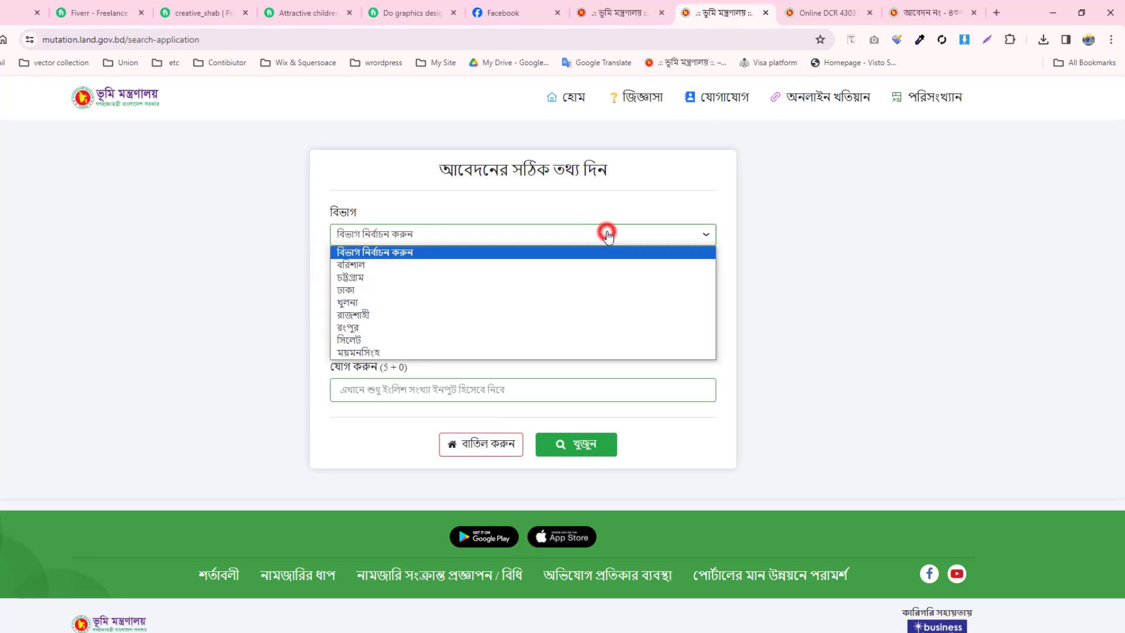
click(393, 279)
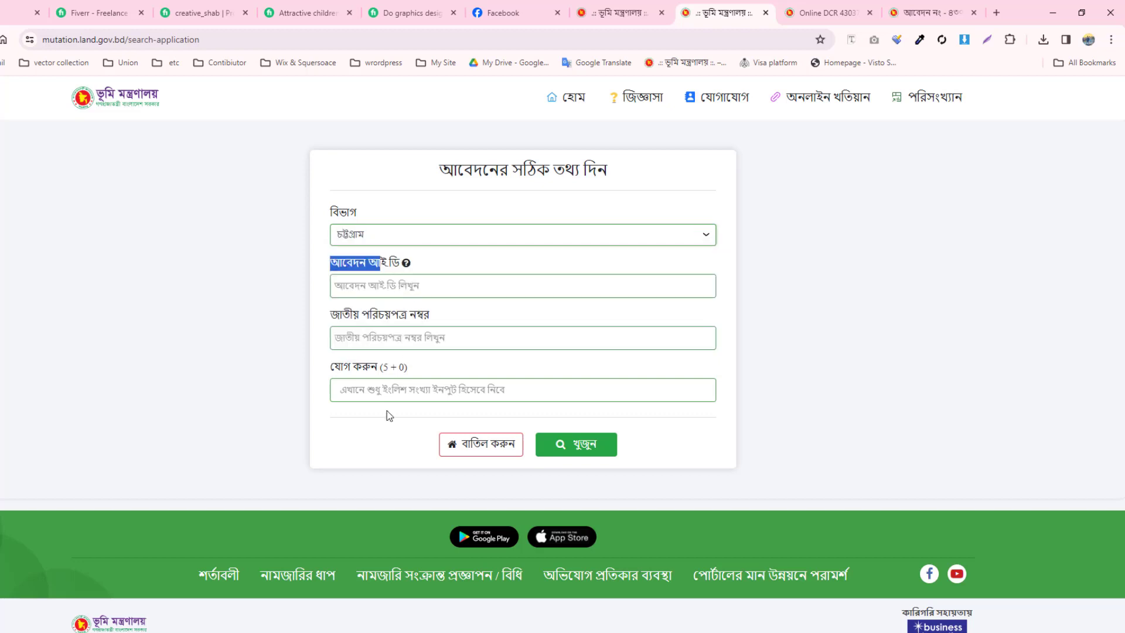
click(390, 285)
drag(334, 267, 418, 265)
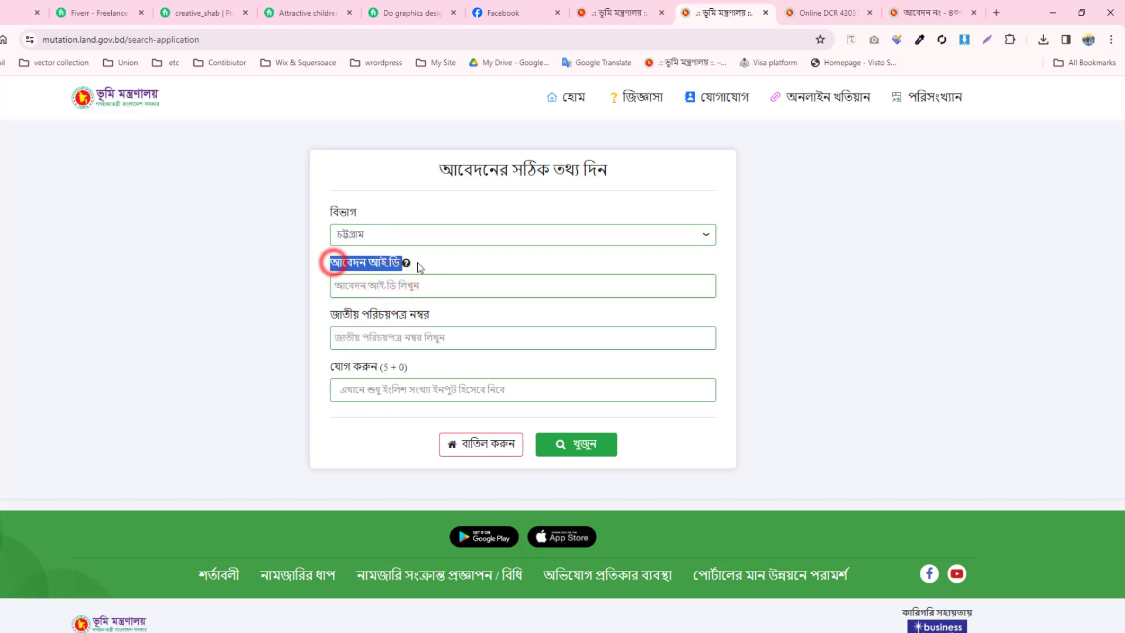
click(410, 283)
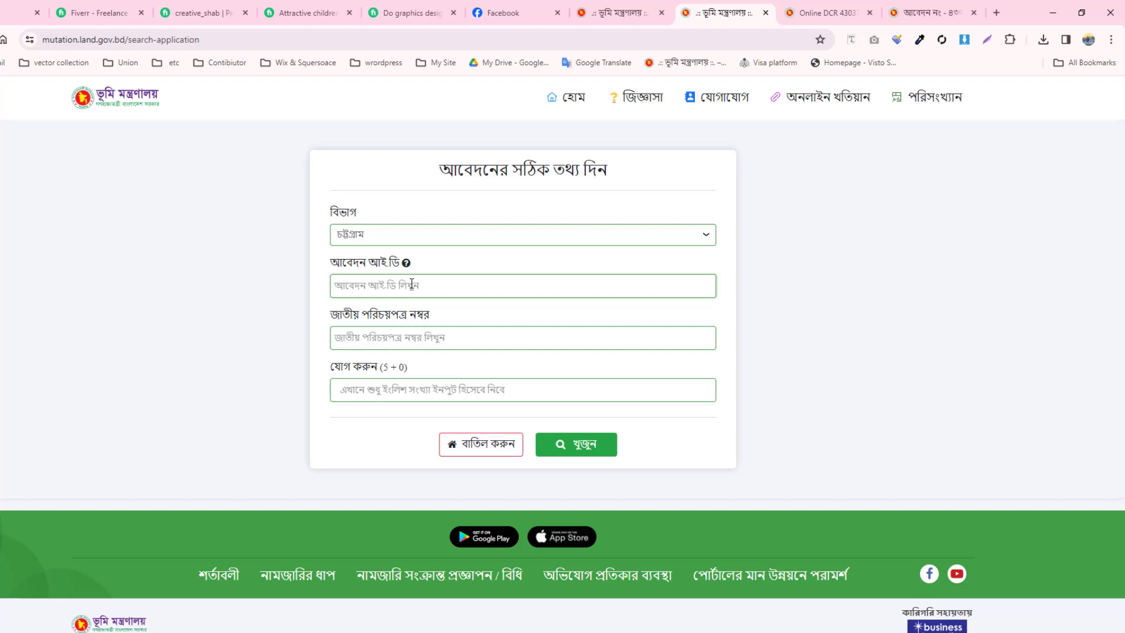
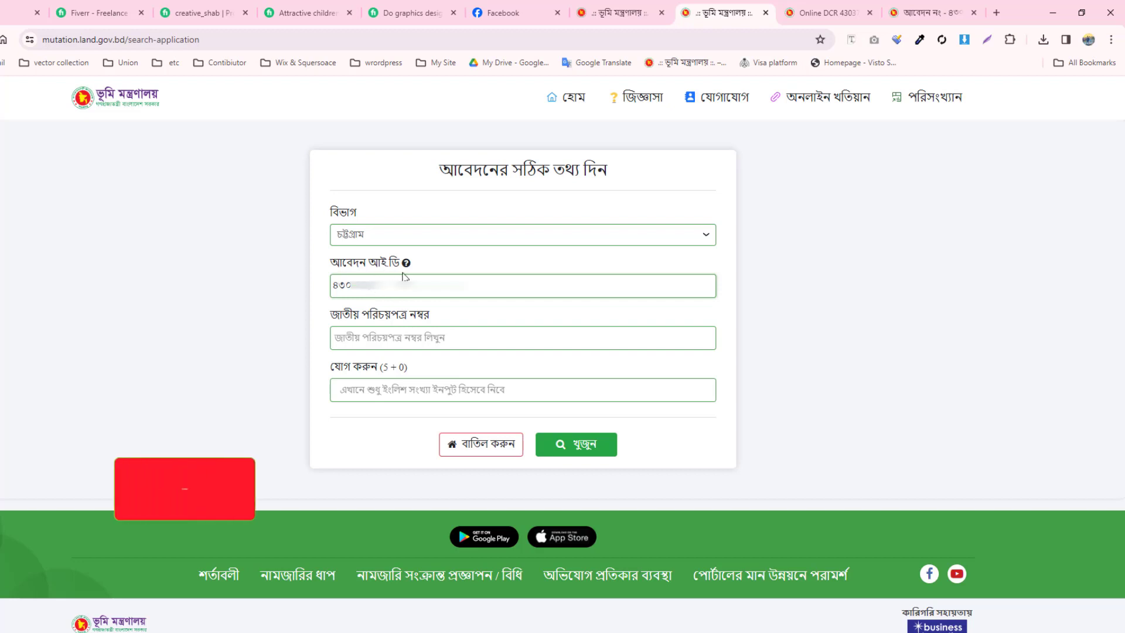
click(403, 280)
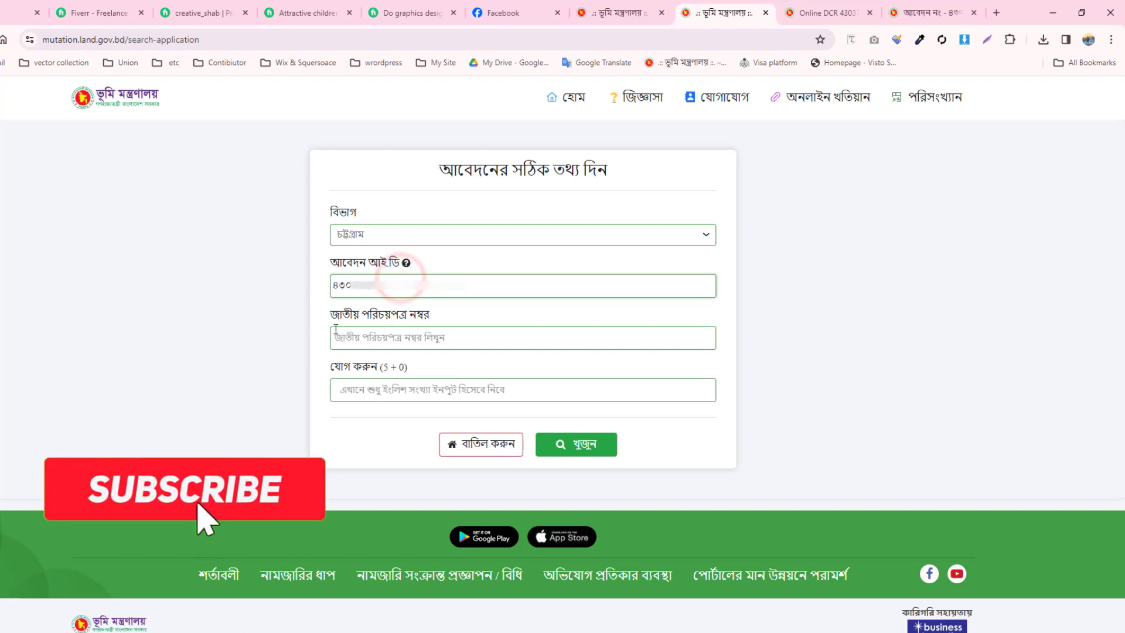
- Enter the applicant's national ID number, answer the 5 + 0 check with 5, and search
click(363, 335)
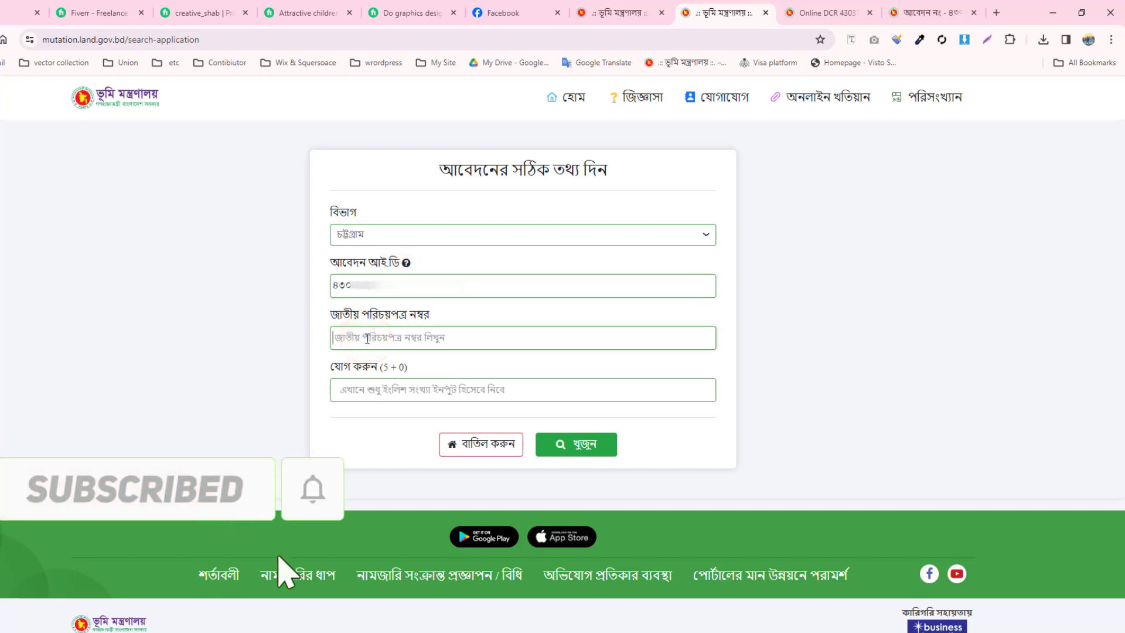
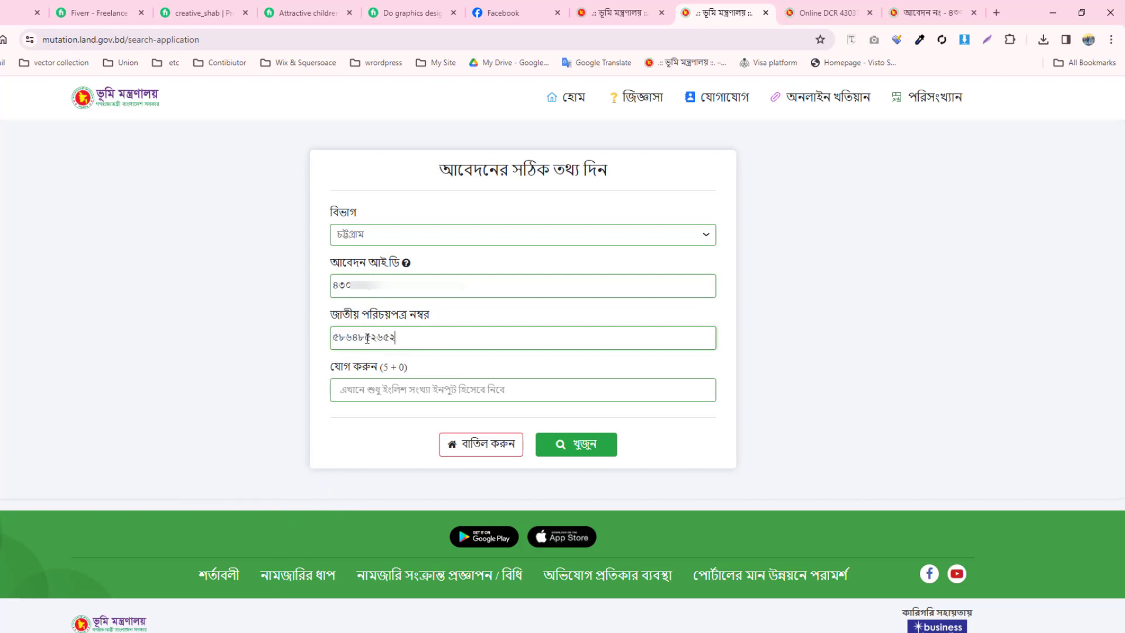
drag(385, 388, 407, 373)
click(397, 381)
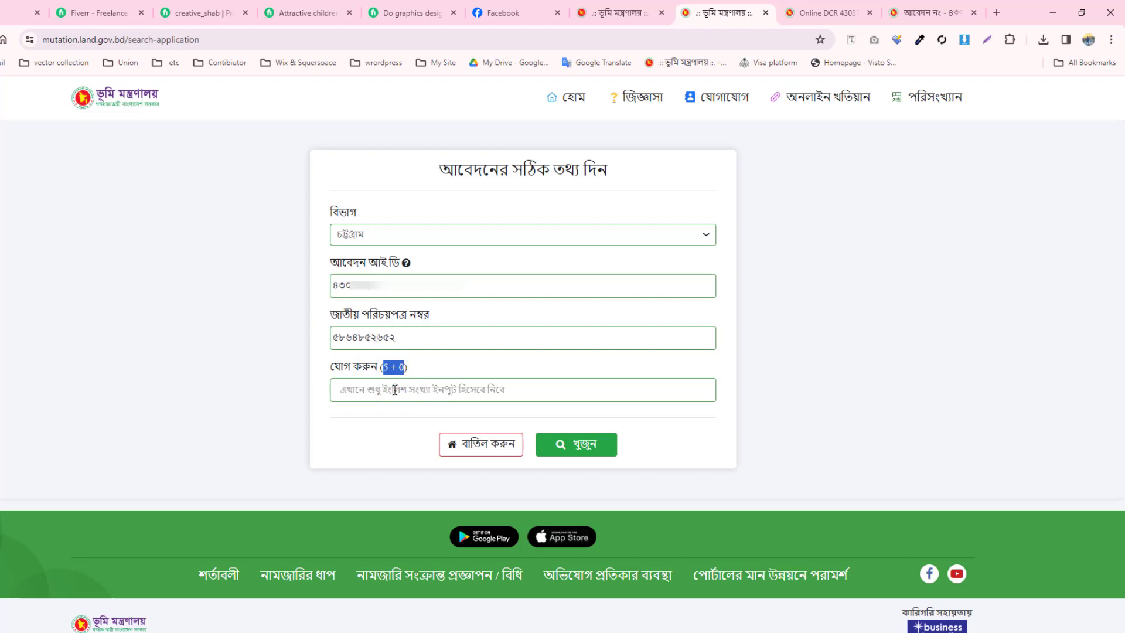
click(394, 391)
text(5)
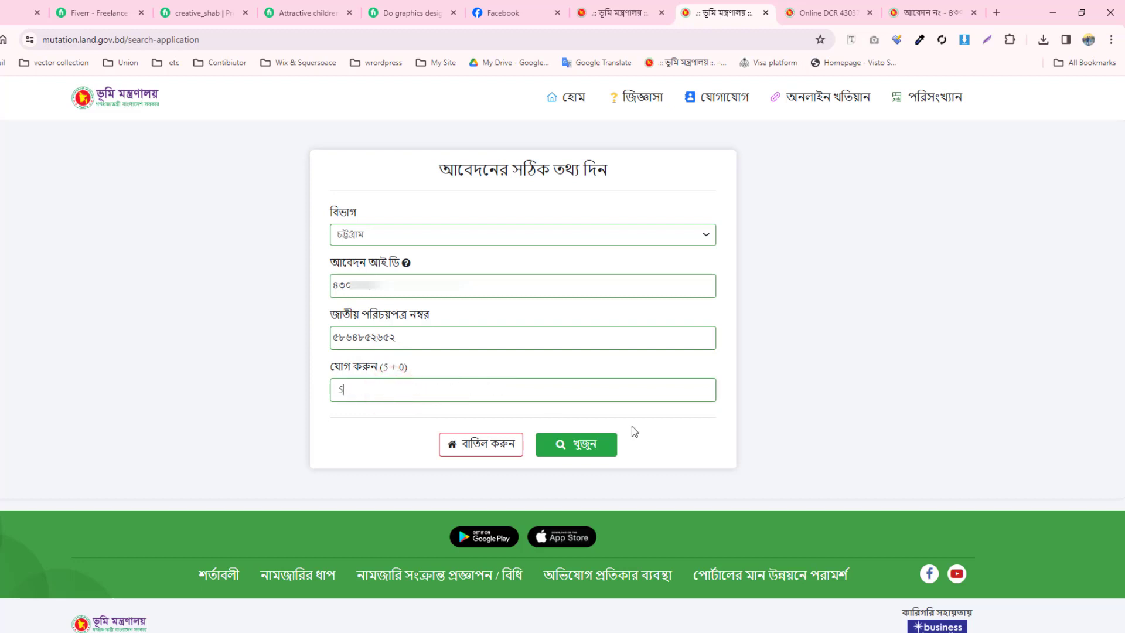
click(586, 450)
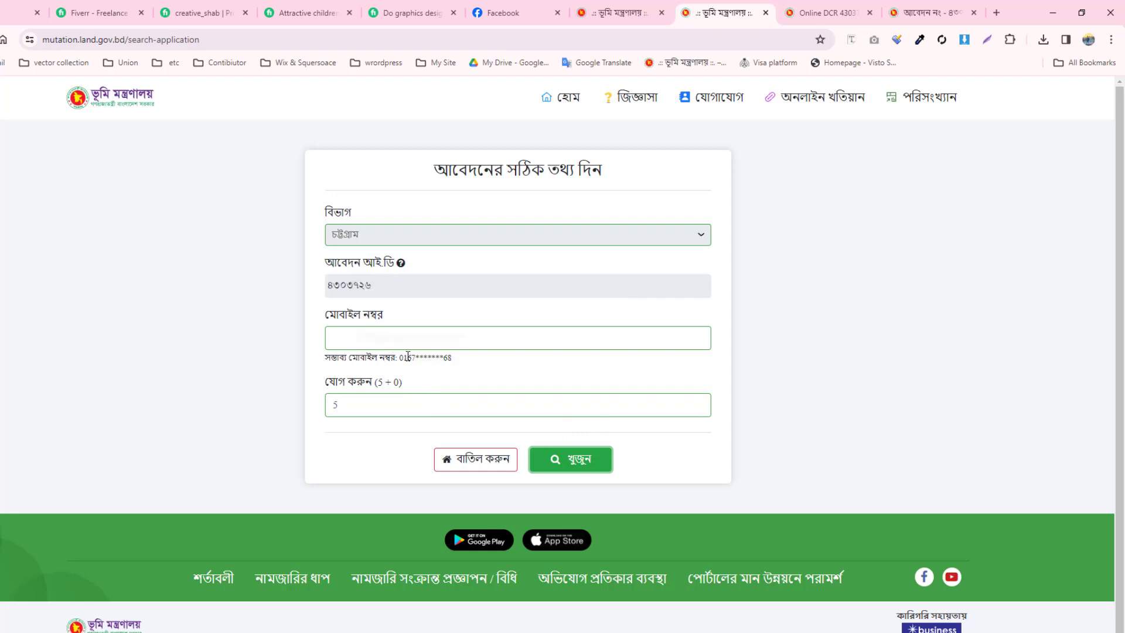
- Enter the registered mobile number and search to reach the status page showing খতিয়ান প্রদান
drag(416, 359, 469, 359)
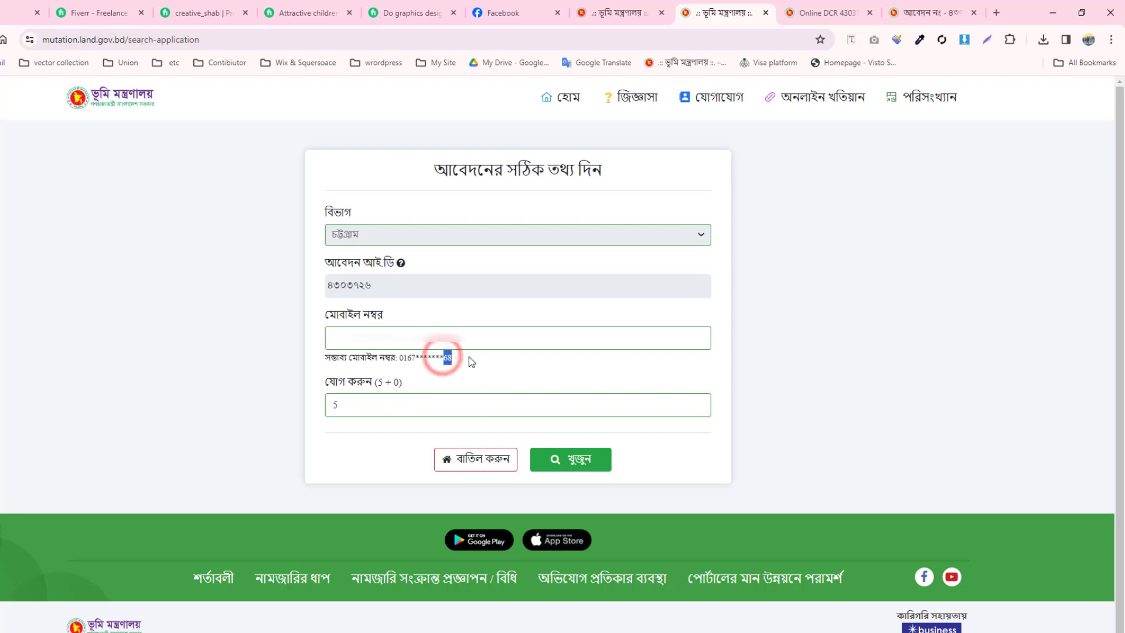
click(385, 342)
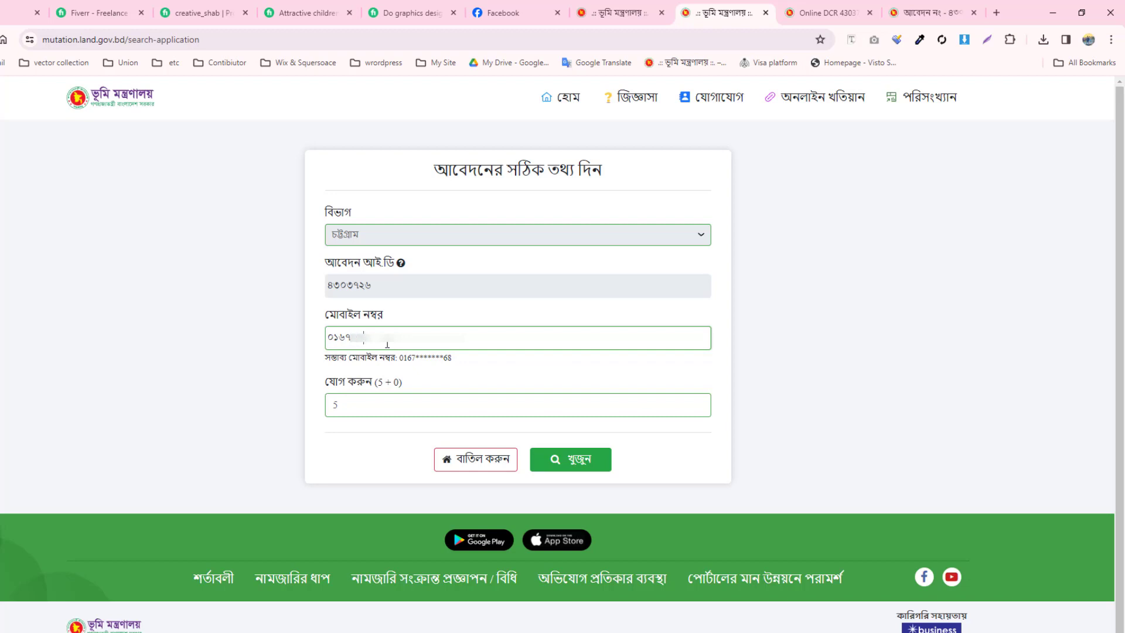
click(574, 461)
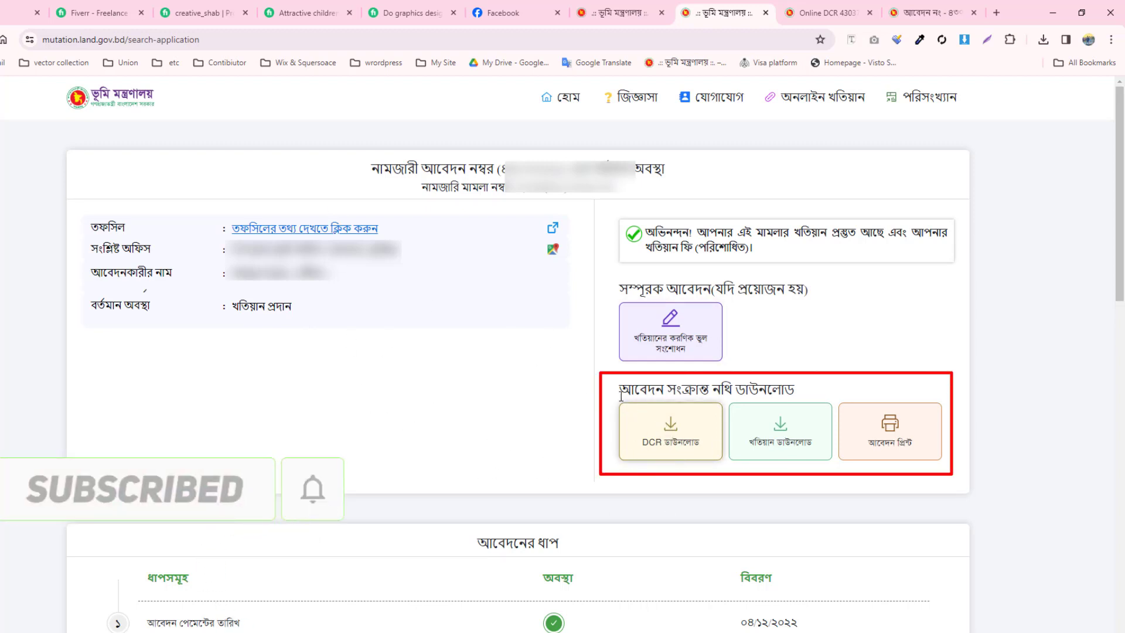
- Save the DCR receipt as অনলাইন_ডিসির_প্রিন্ট.pdf in Downloads and return to the status page
drag(669, 390, 794, 391)
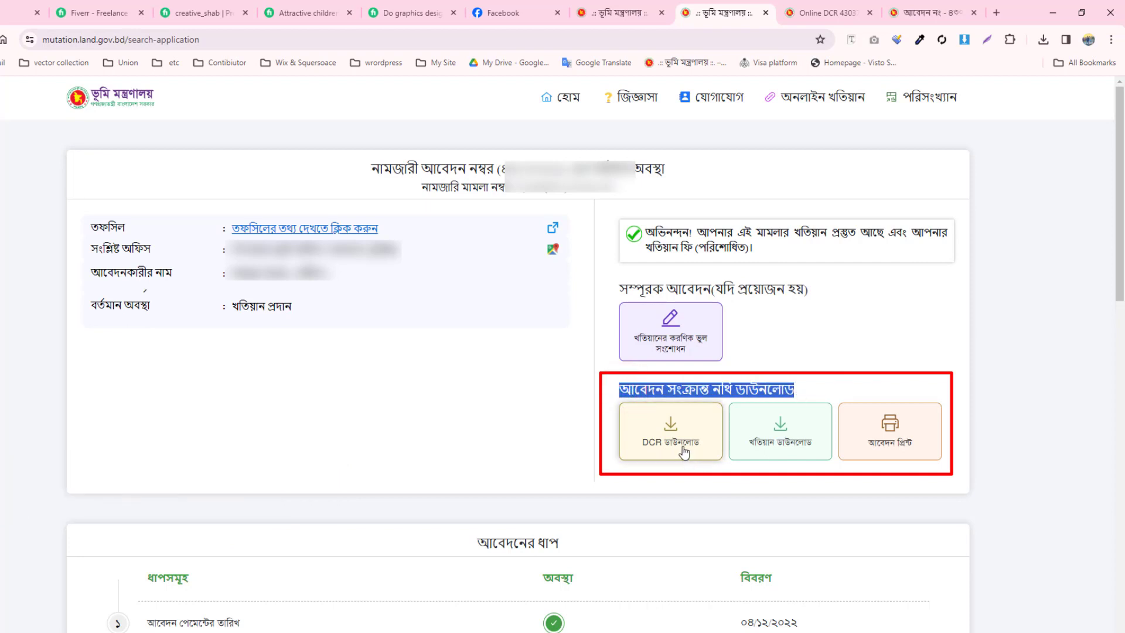
click(682, 448)
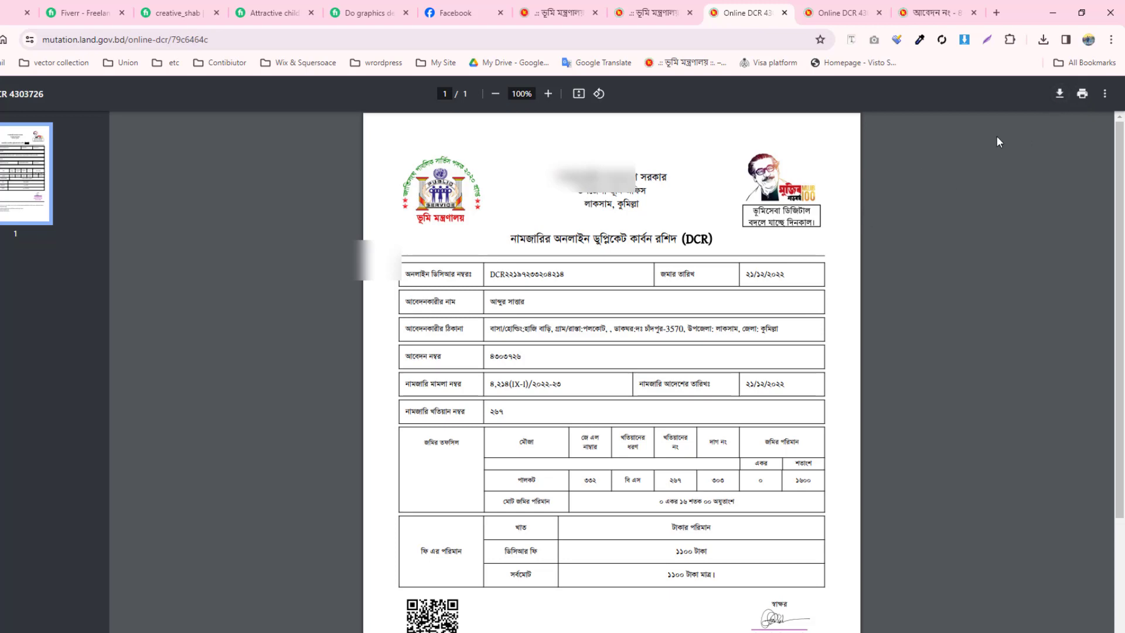
click(1057, 95)
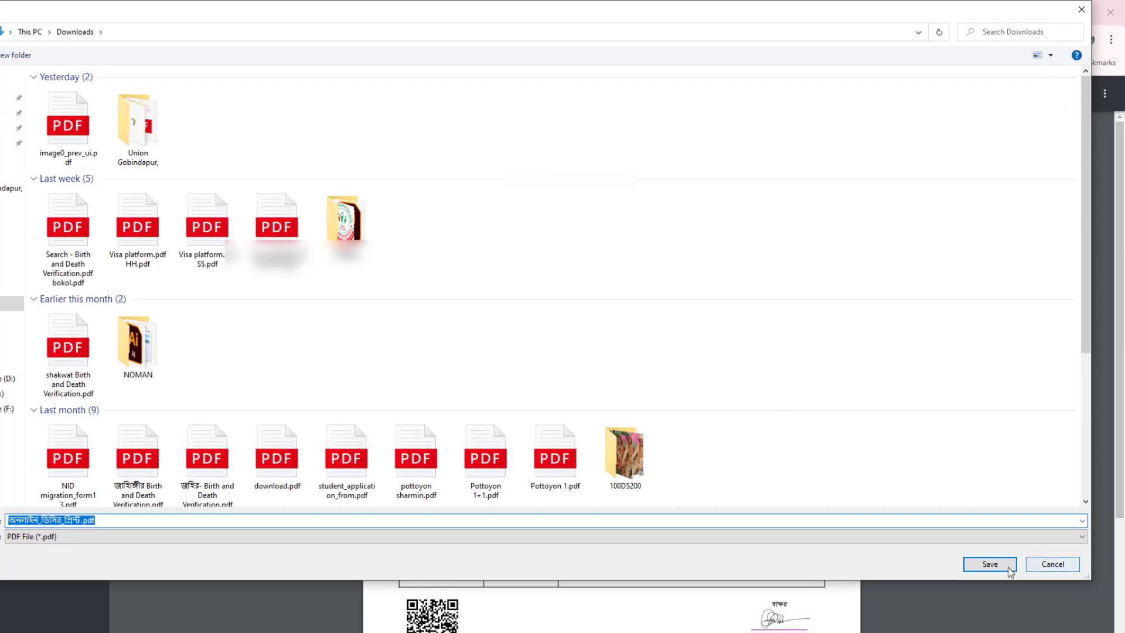
click(990, 564)
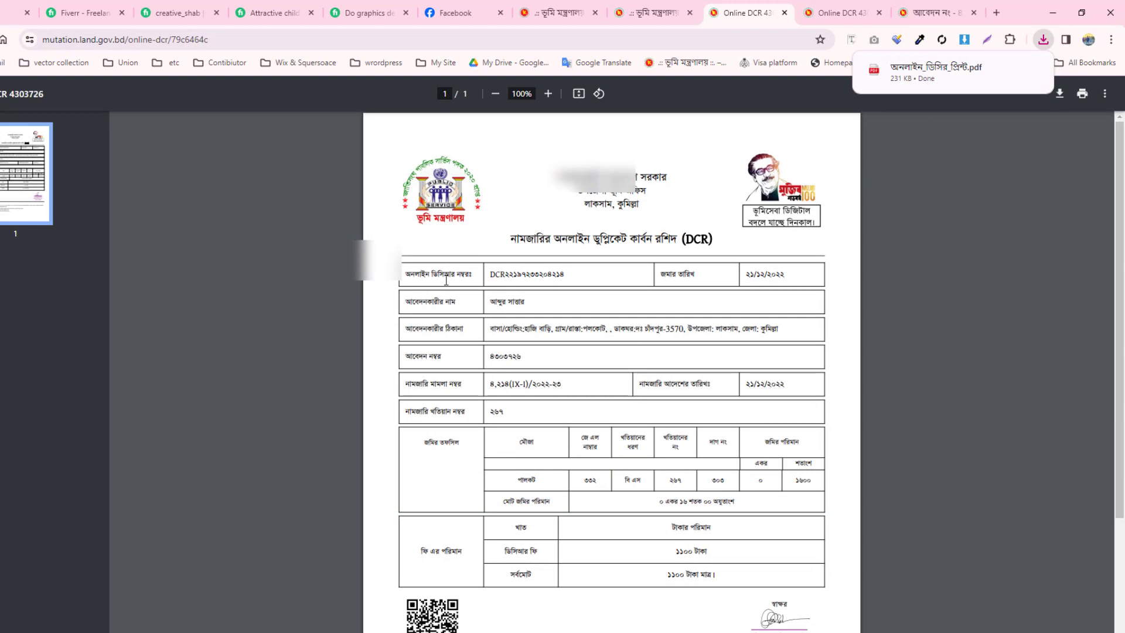
click(665, 12)
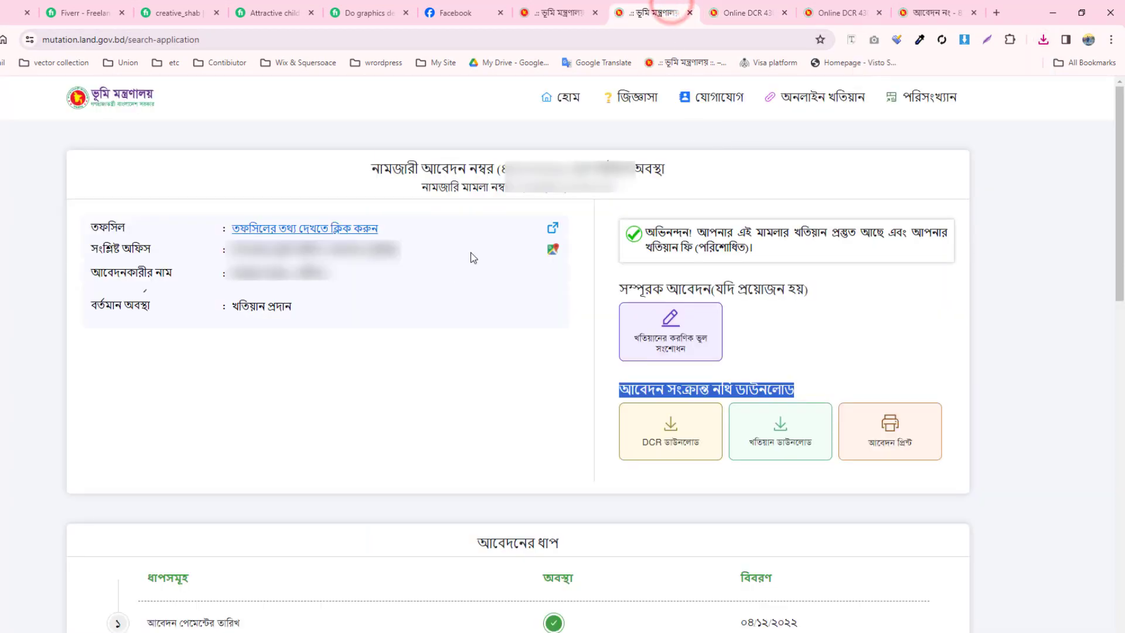
- Save the khatian ২৬৭ PDF as name.pdf in Downloads and return to the status page
click(502, 390)
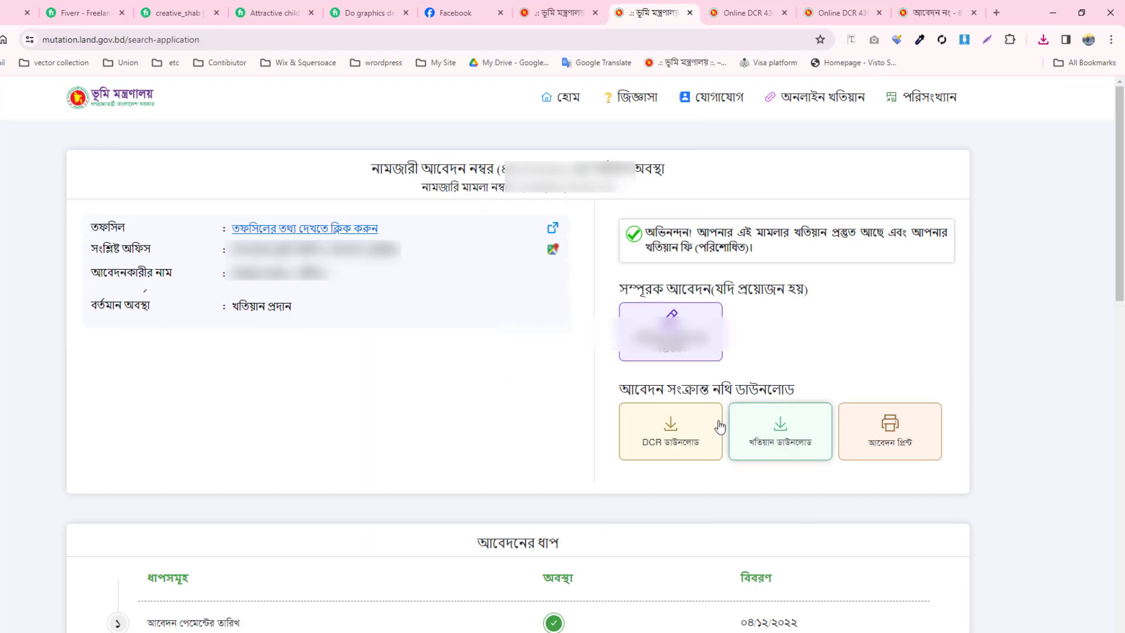
click(777, 436)
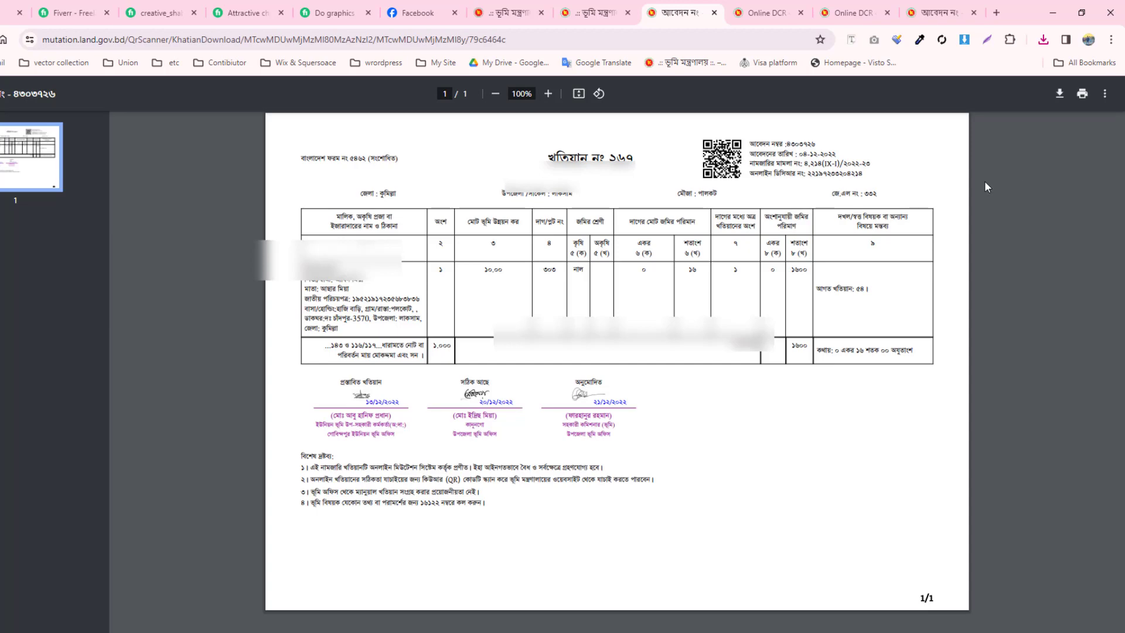
click(1062, 97)
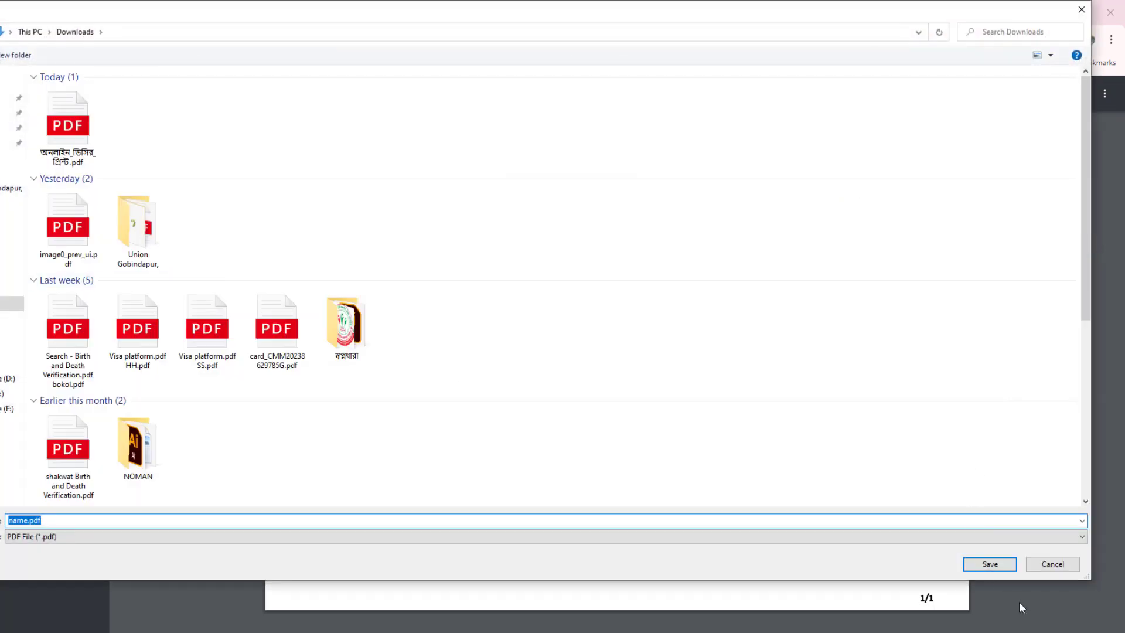
click(992, 563)
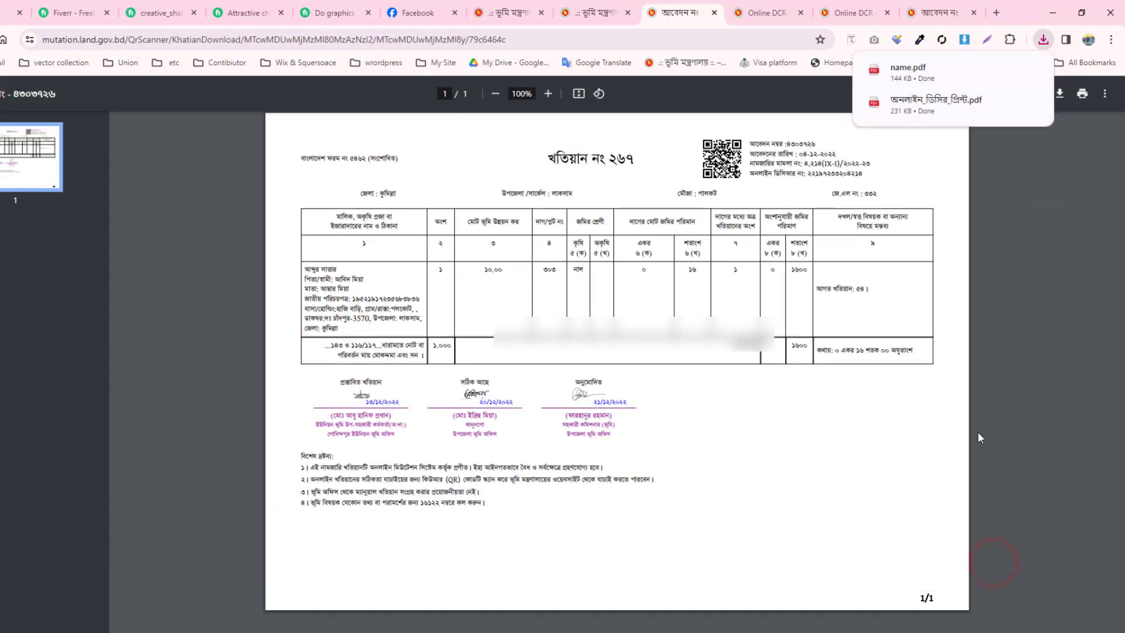
click(598, 12)
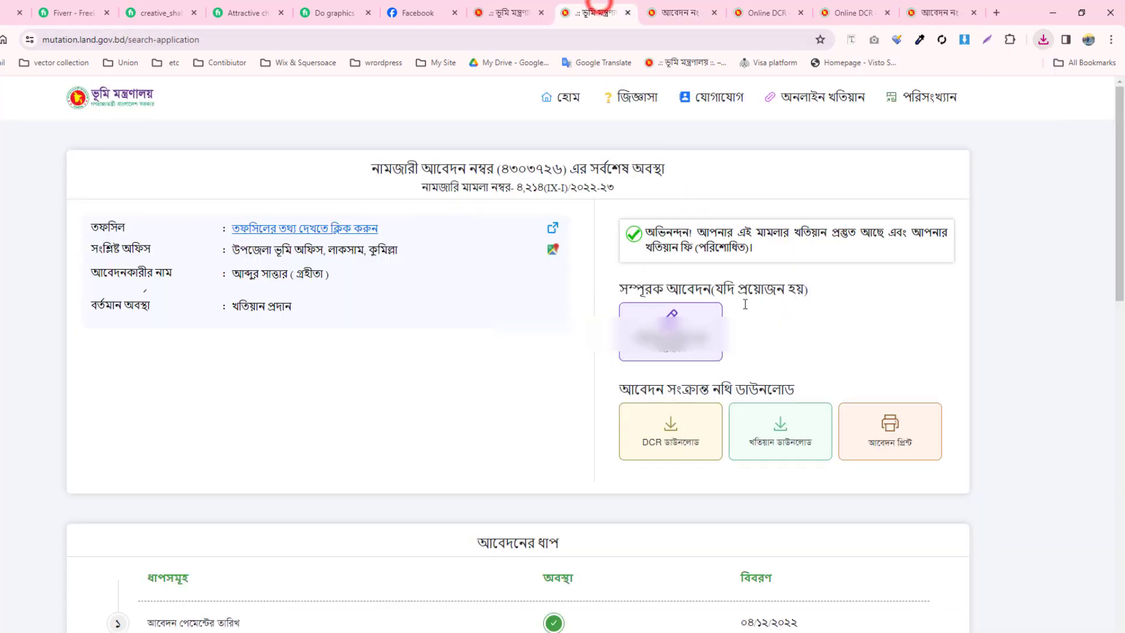
- Review the application steps table, then open the আবেদন প্রিন্ট printable form
scroll(967, 313, down, 2)
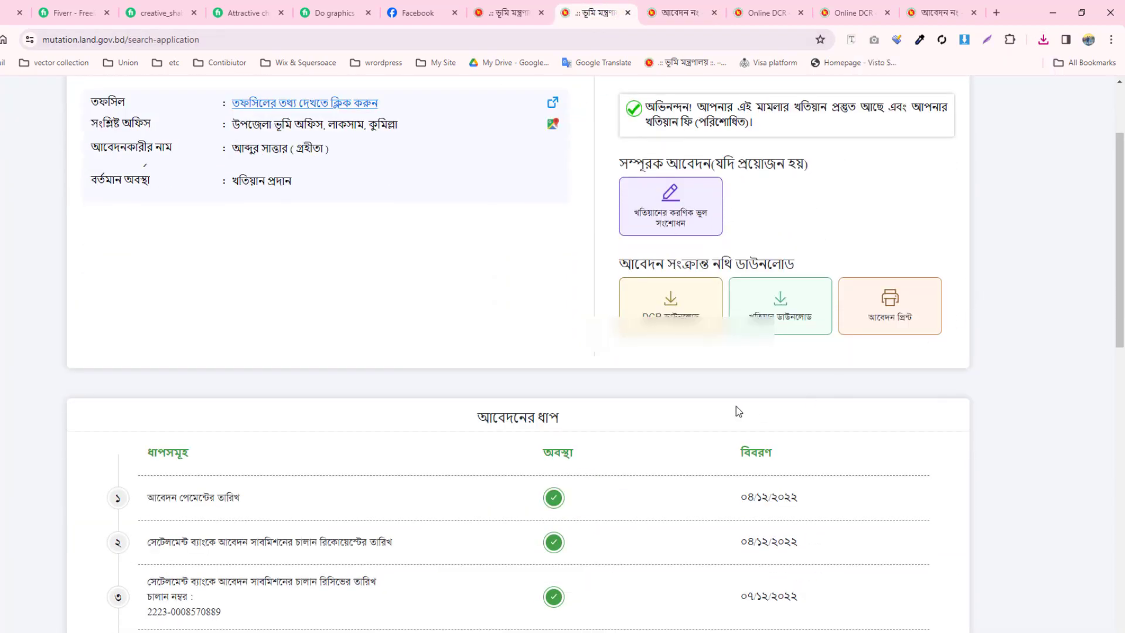
scroll(732, 413, down, 3)
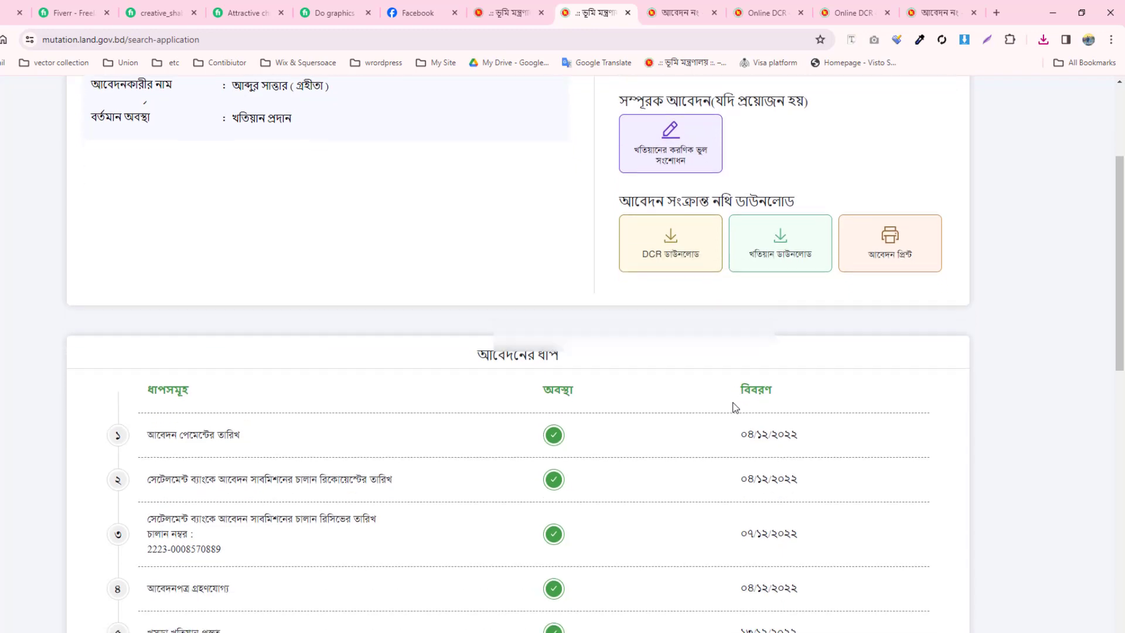
scroll(831, 367, down, 3)
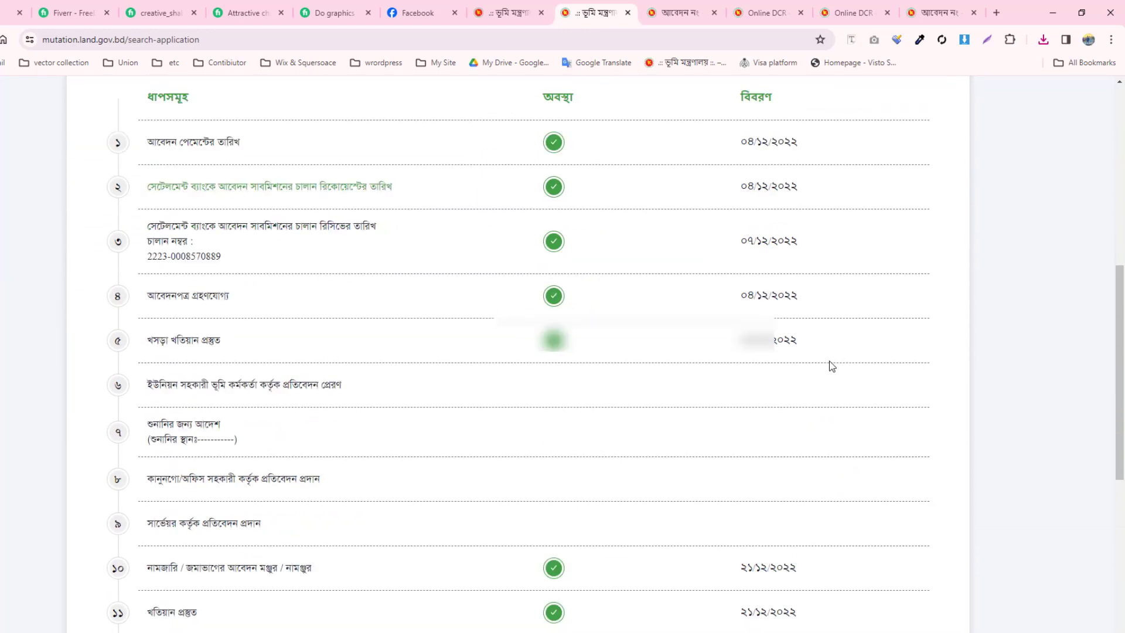
scroll(832, 366, down, 4)
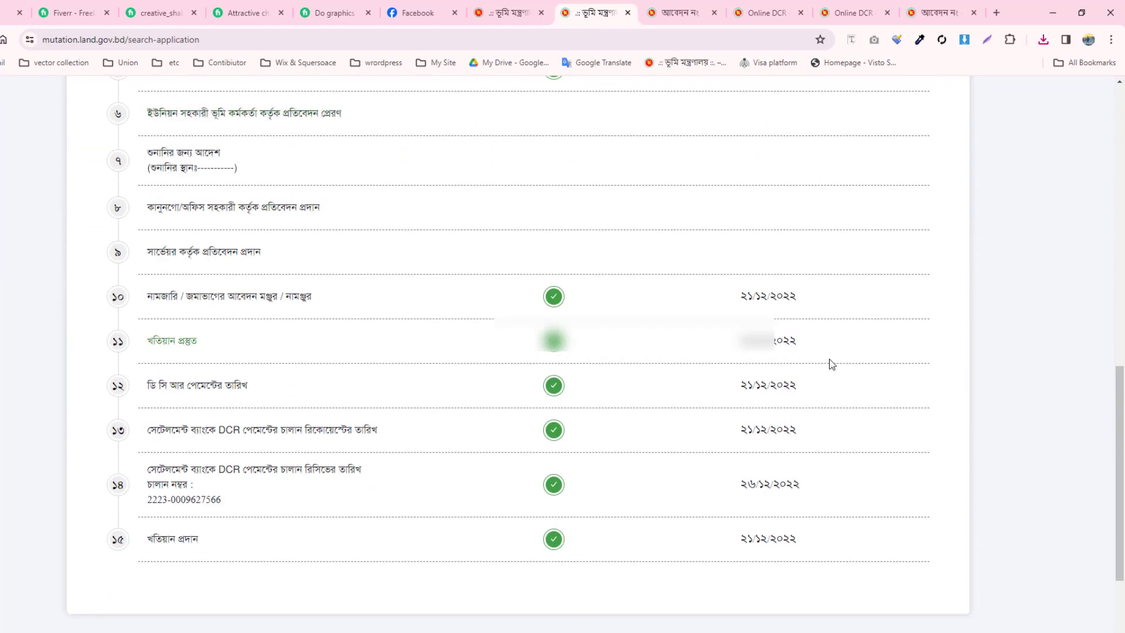
scroll(833, 365, up, 5)
scroll(832, 364, up, 4)
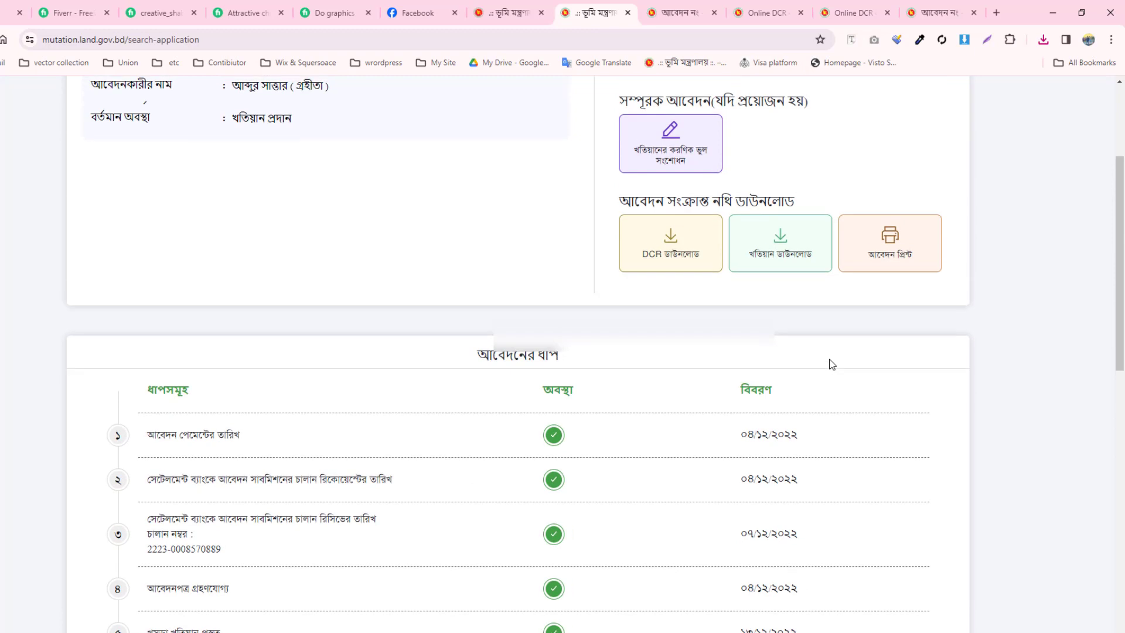
click(902, 248)
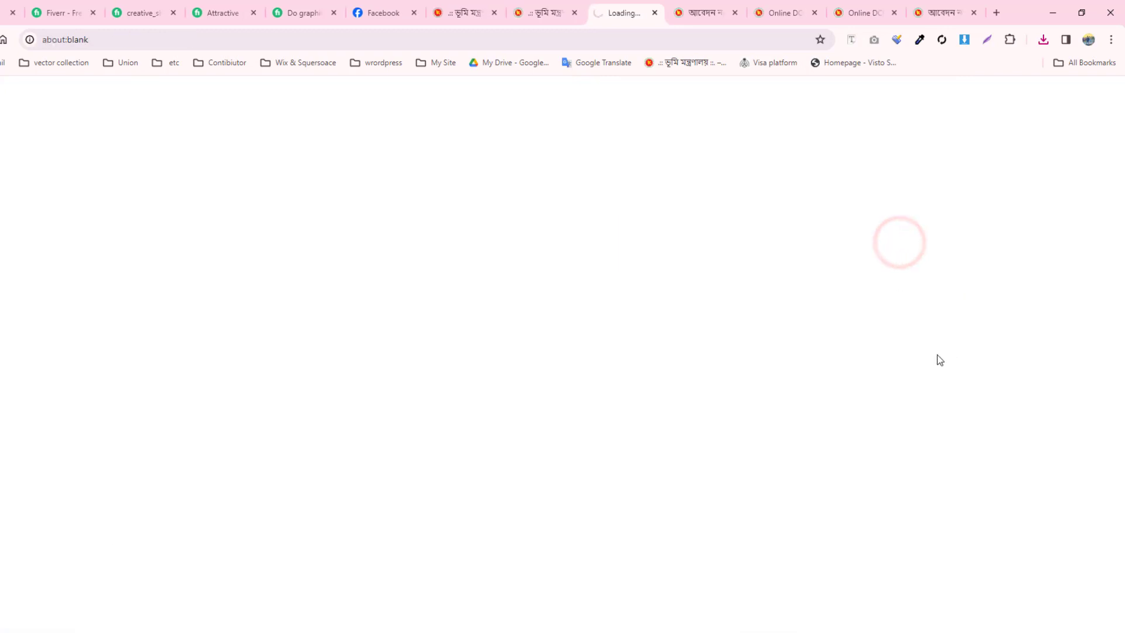